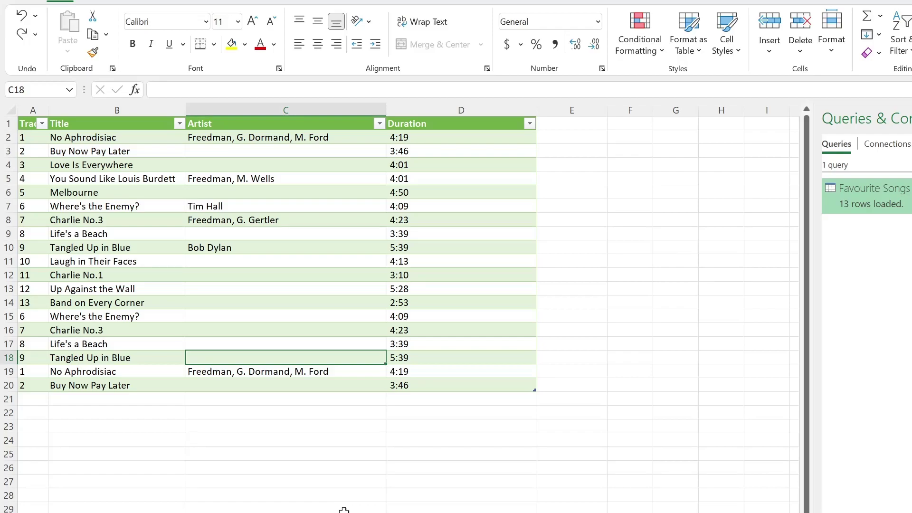
Review the song list, highlighting repeated titles and their artists
left_click(30, 126)
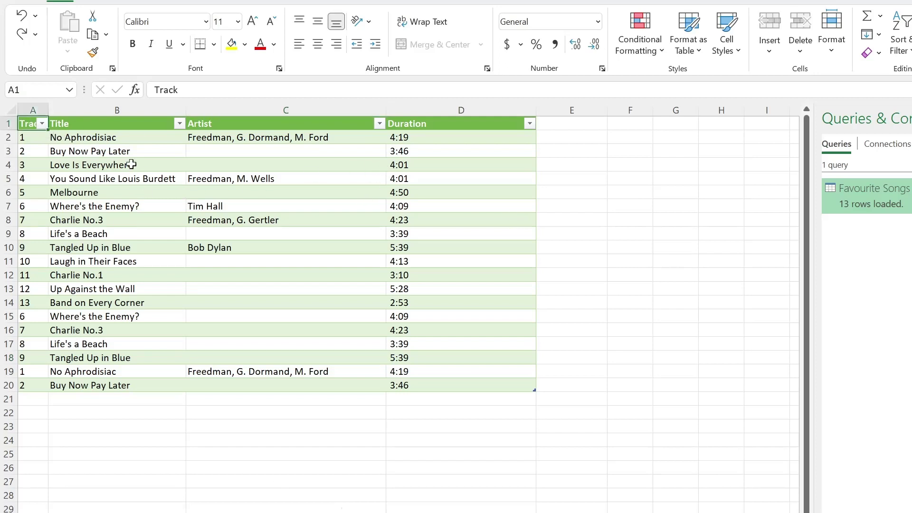
left_click_drag(88, 139, 118, 150)
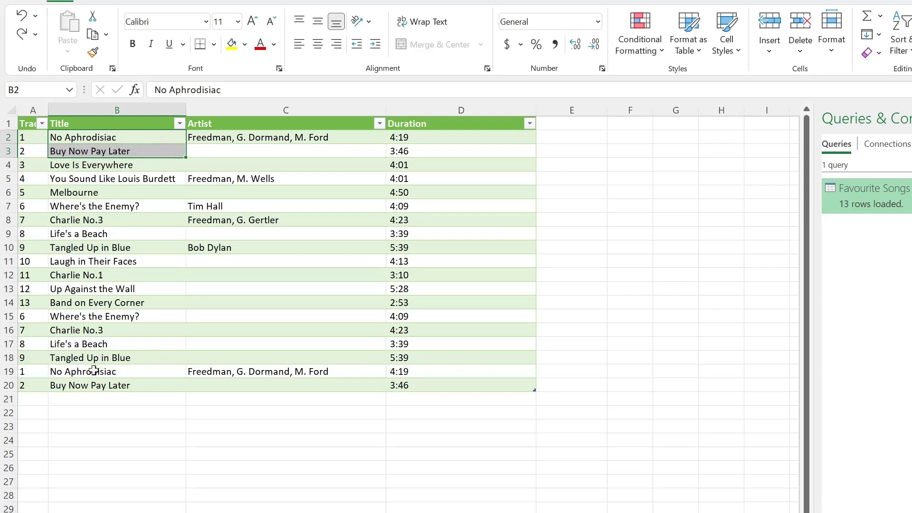
left_click_drag(92, 371, 245, 391)
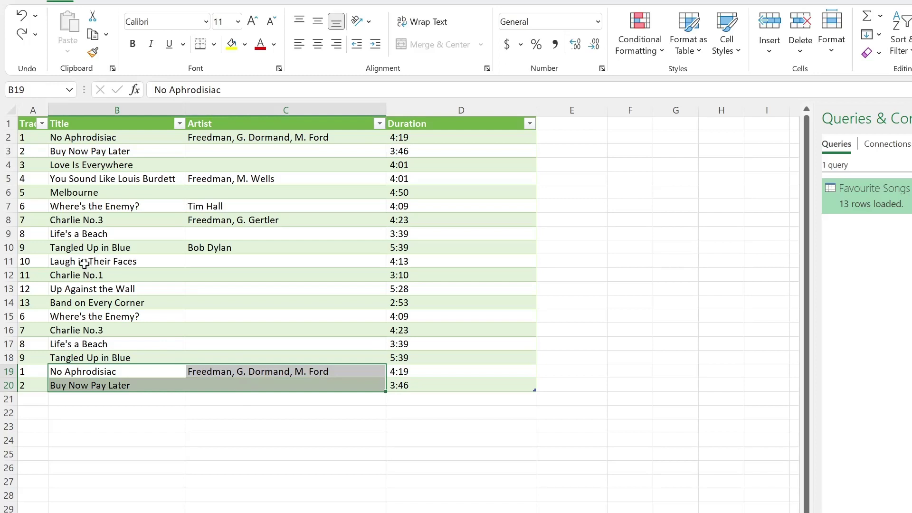
left_click_drag(82, 261, 79, 344)
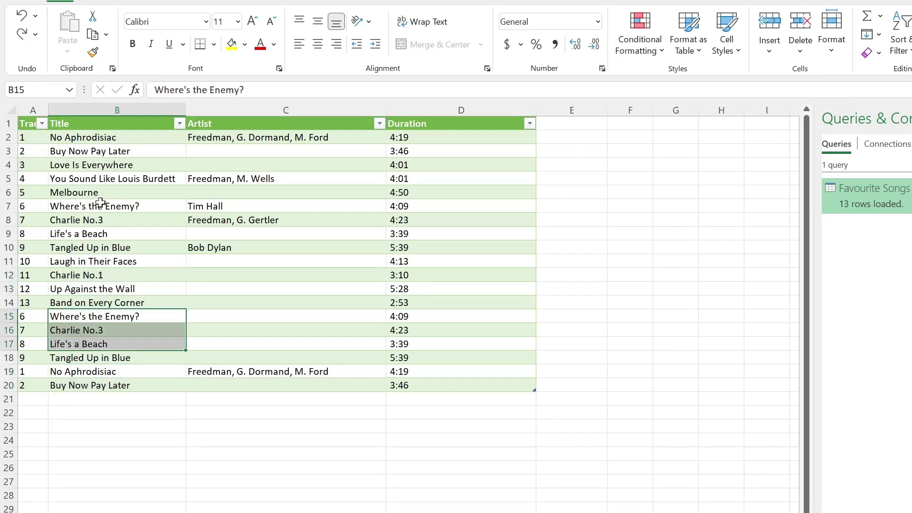
left_click_drag(102, 208, 111, 247)
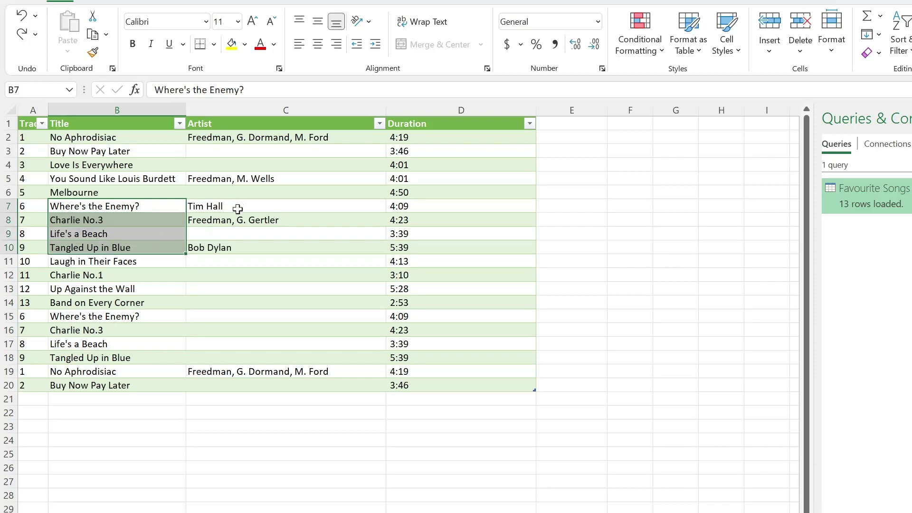
mouse_move(242, 203)
left_mouse_down()
mouse_move(238, 236)
mouse_move(261, 230)
left_mouse_up()
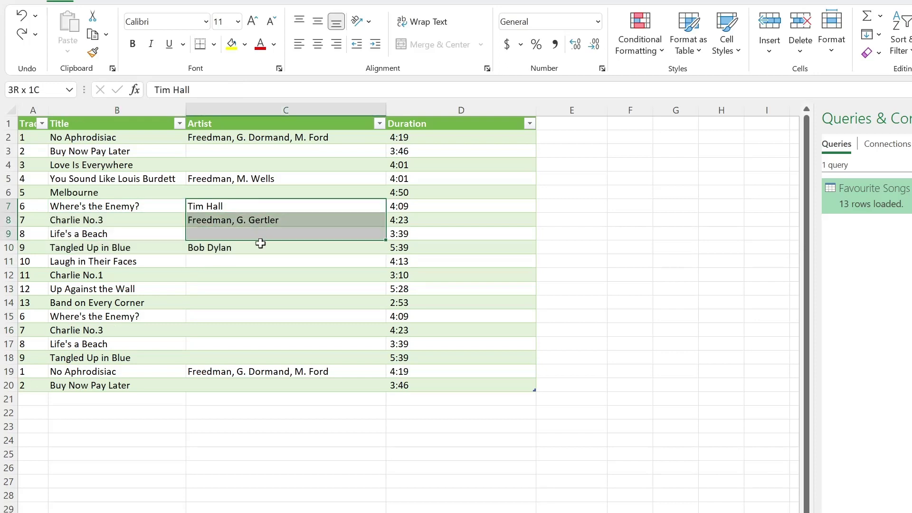
left_click_drag(261, 230, 236, 247)
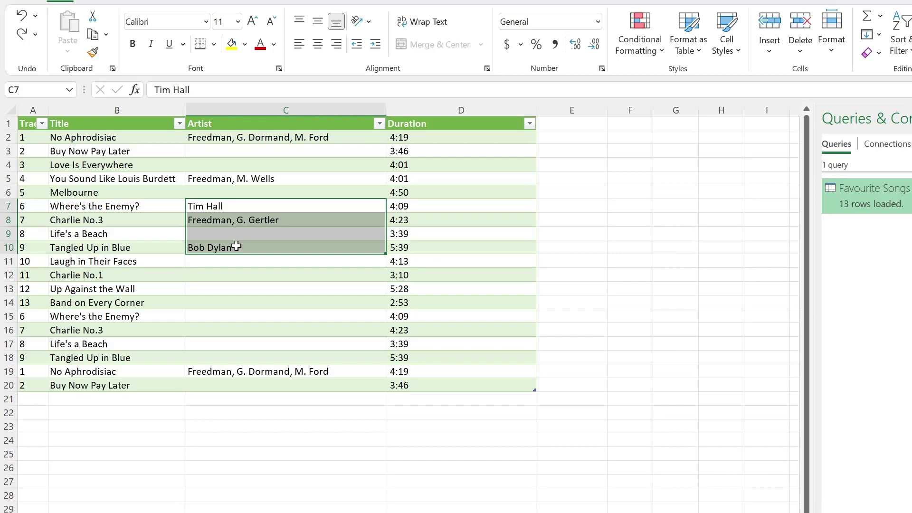
left_click(118, 385)
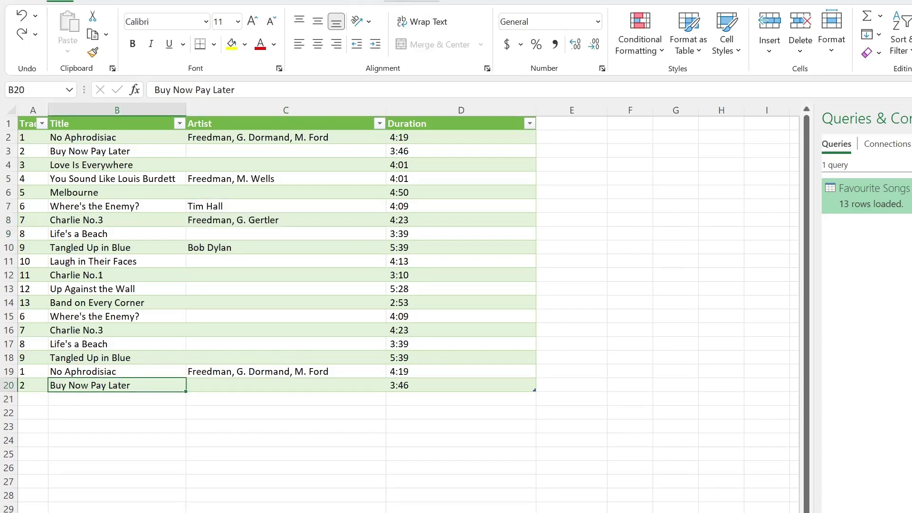
Add a Total row to the table, with Duration counting 19 entries
left_click(411, 1)
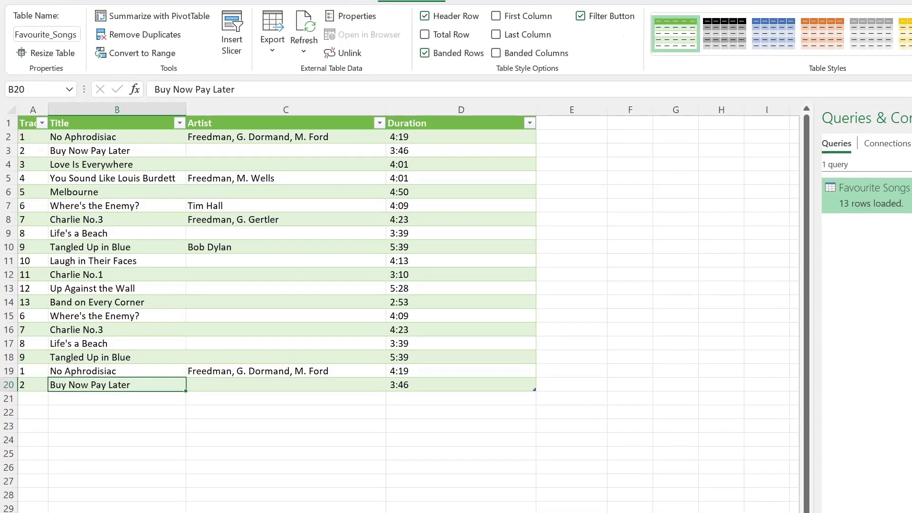
left_click(425, 35)
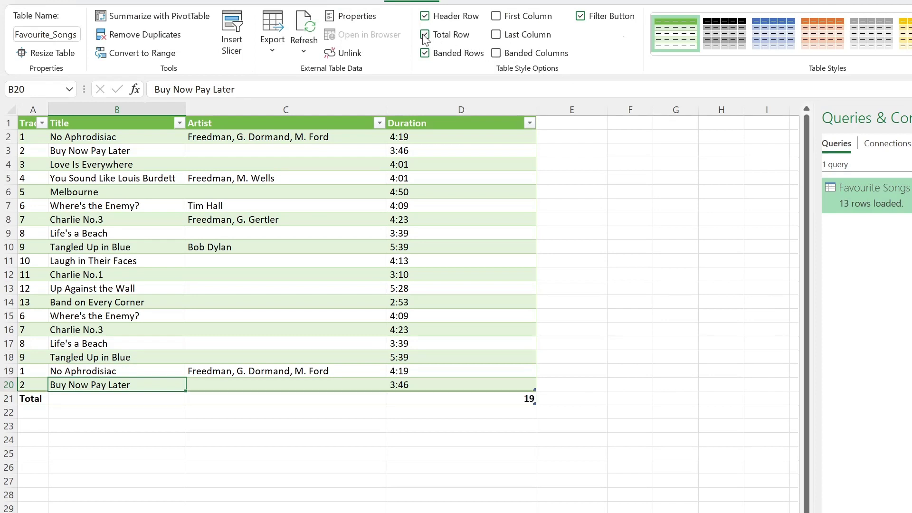
left_click(496, 398)
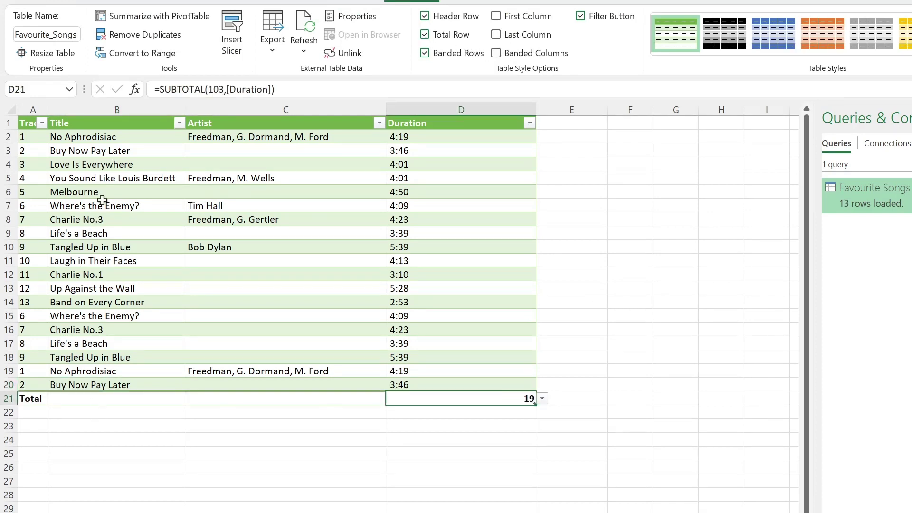
Select the Title total cell B21 and the song titles B2:B20
left_click(111, 401)
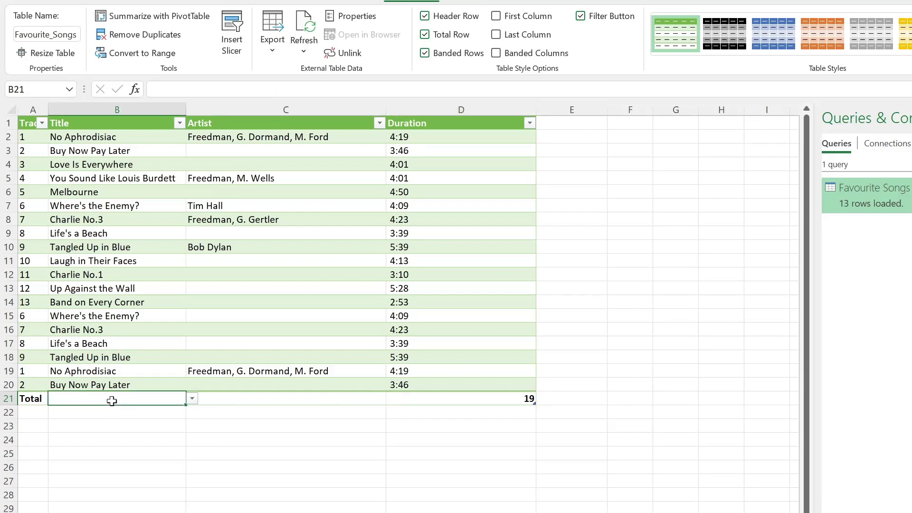
left_click(126, 138)
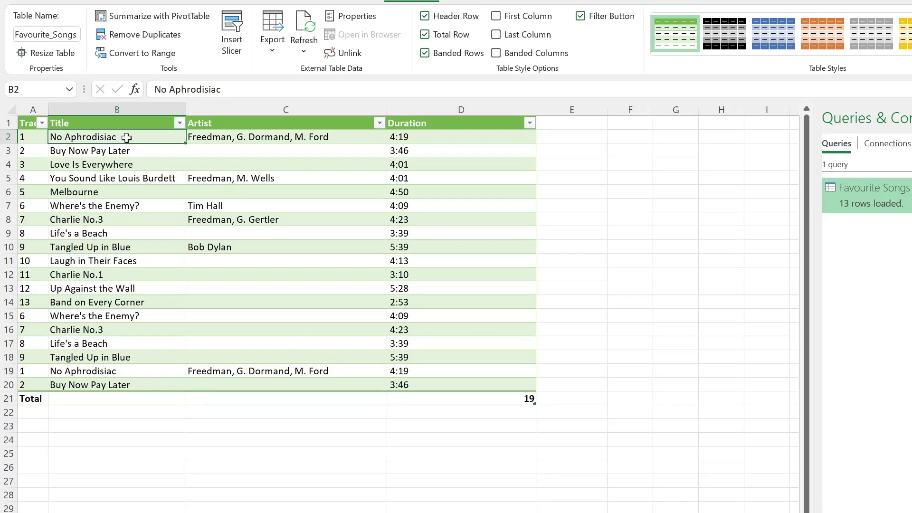
left_click_drag(126, 138, 122, 385)
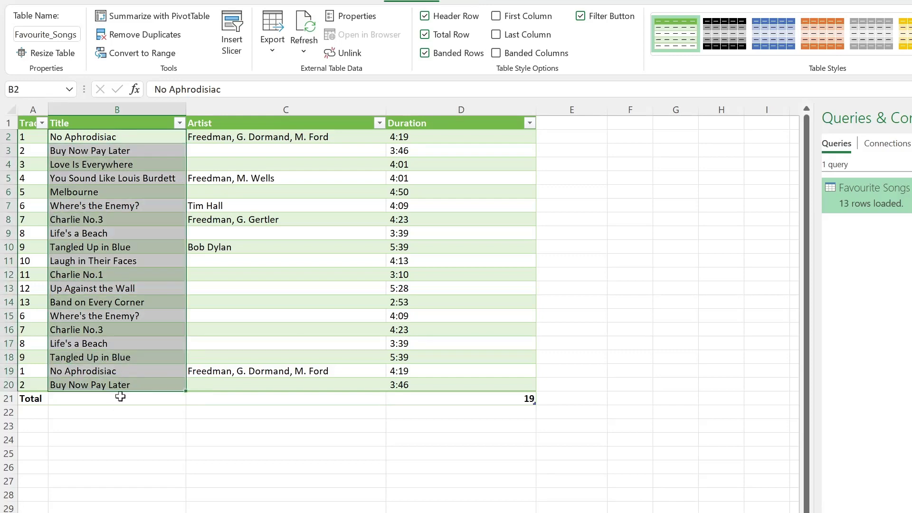
Enter a UNIQUE formula over the titles B2:B20 in Title total cell B21
left_click(118, 409)
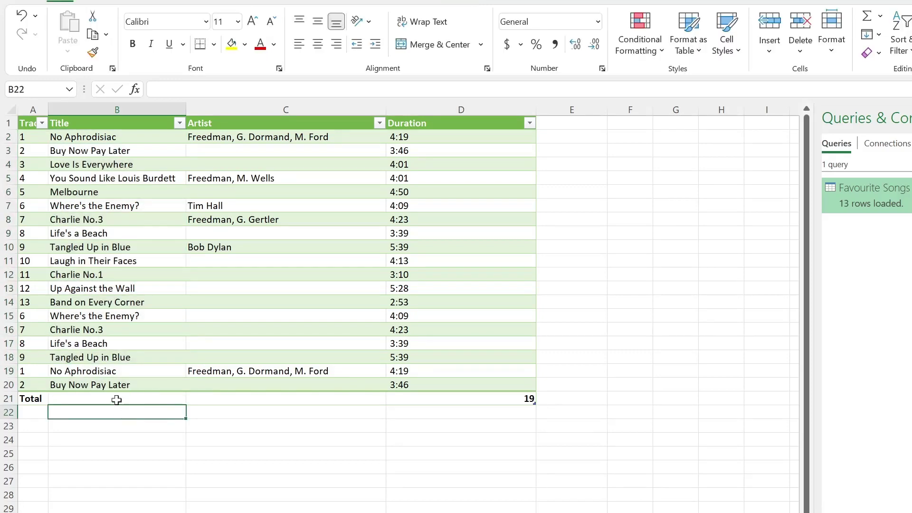
left_click(116, 400)
type("=UNI")
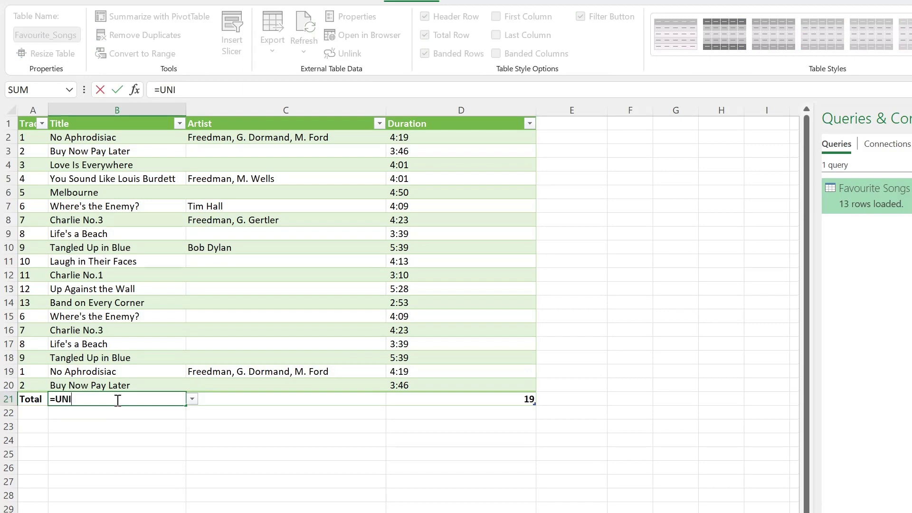
type("QUE(")
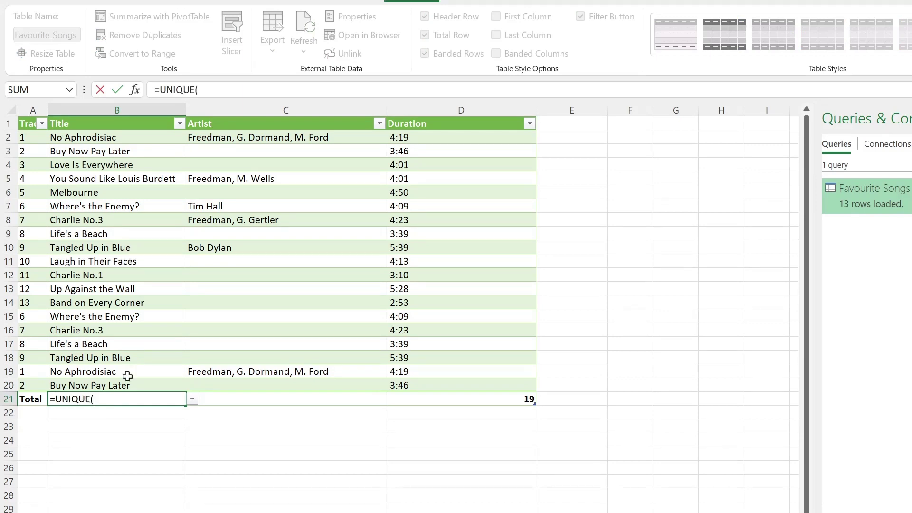
left_click_drag(119, 137, 137, 387)
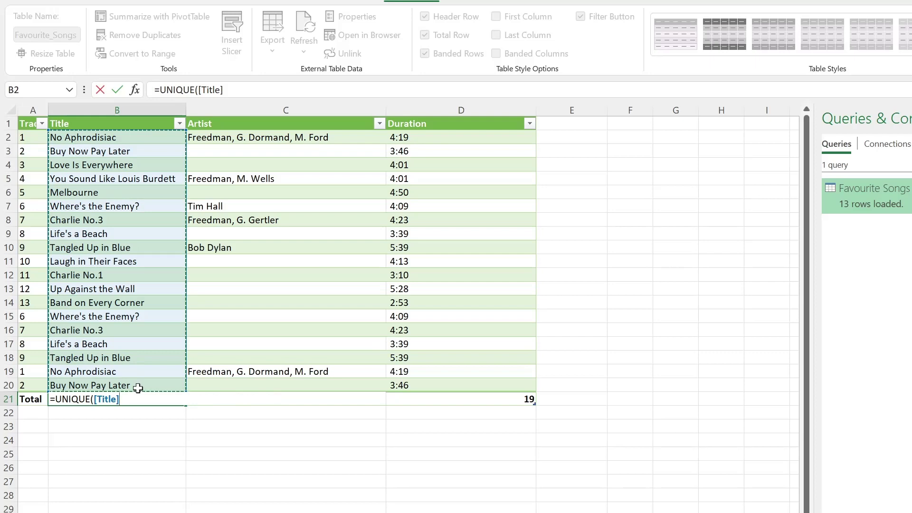
key("Return")
Preview the UNIQUE formula's result with F9, then cancel the edit
left_click(140, 399)
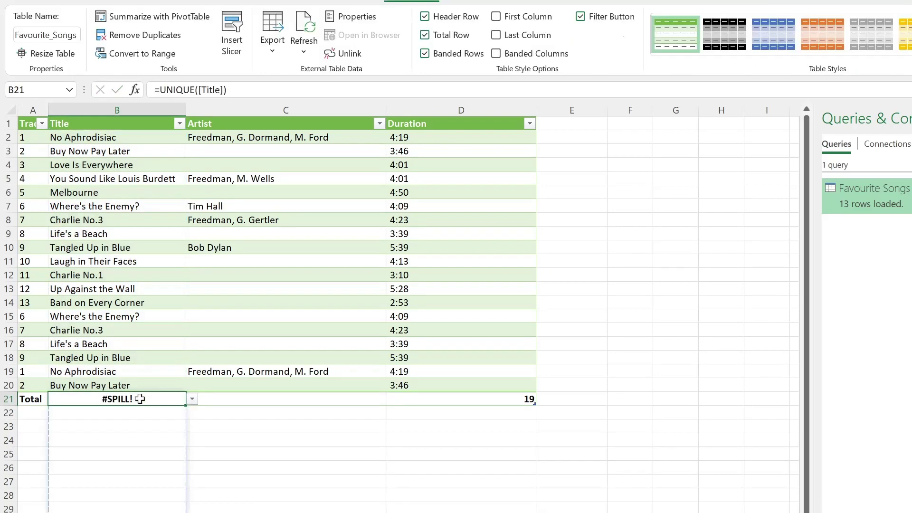
left_click_drag(258, 88, 141, 90)
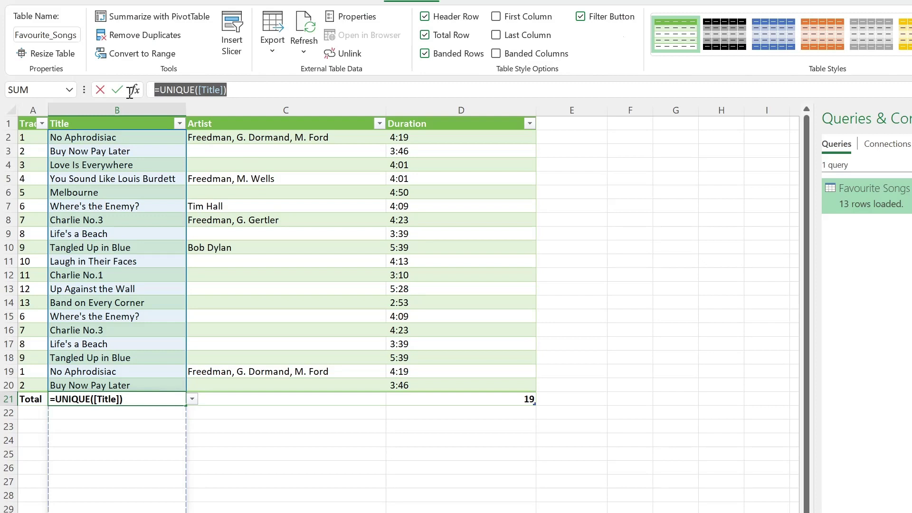
key("F9")
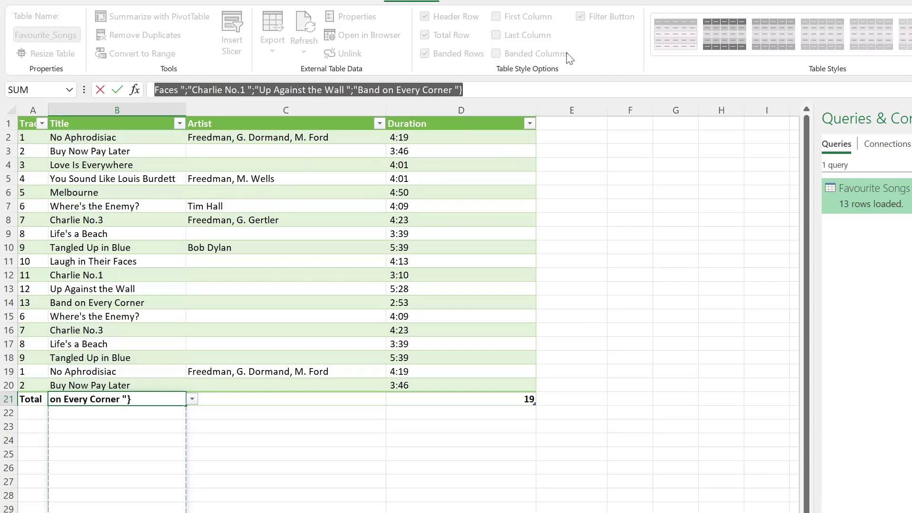
key("Escape")
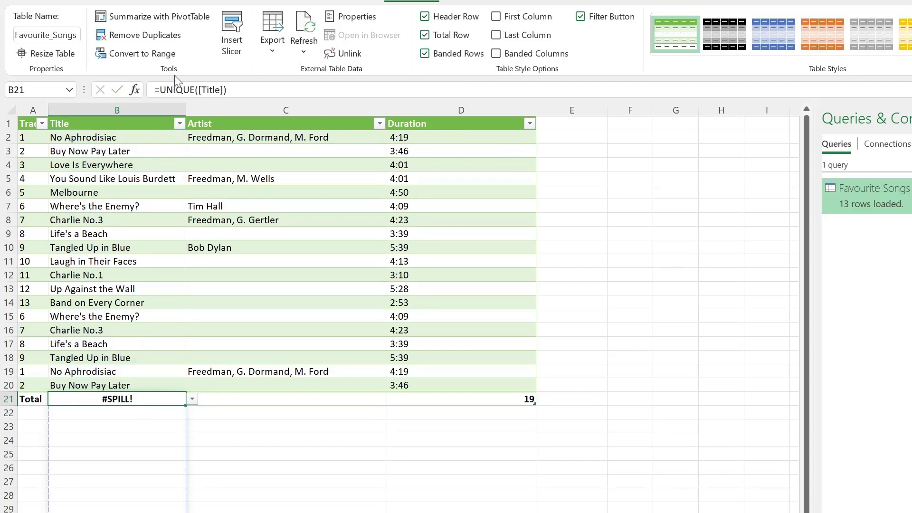
Change B21 to =COUNTA(UNIQUE([Title])) so it shows 13 distinct titles
left_click(161, 88)
type("CO")
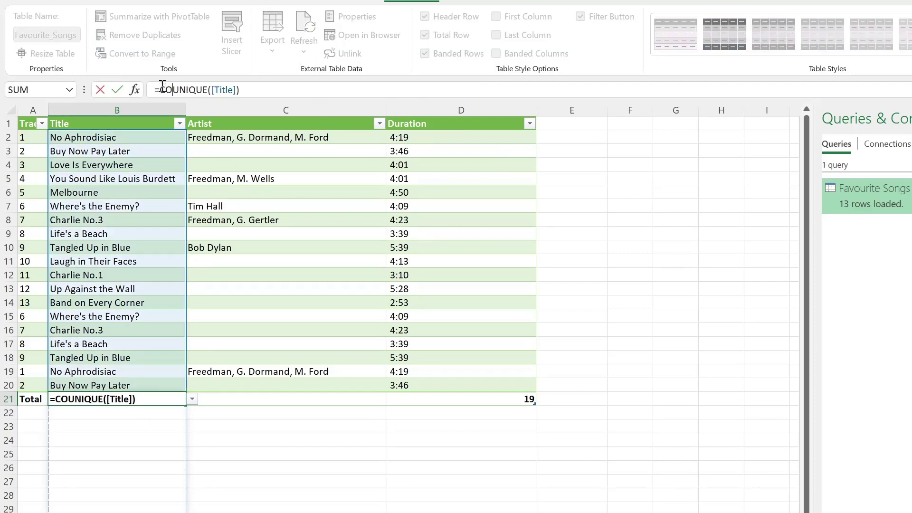
type("UN")
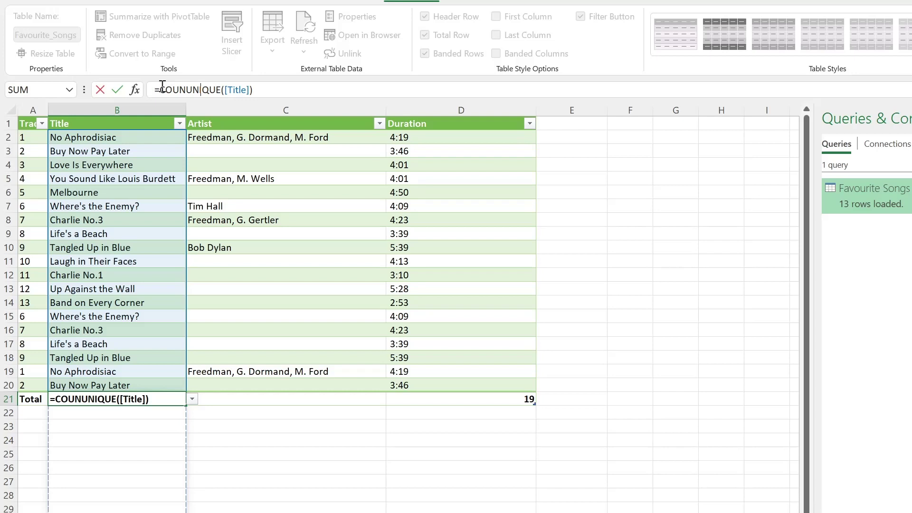
type("TA(")
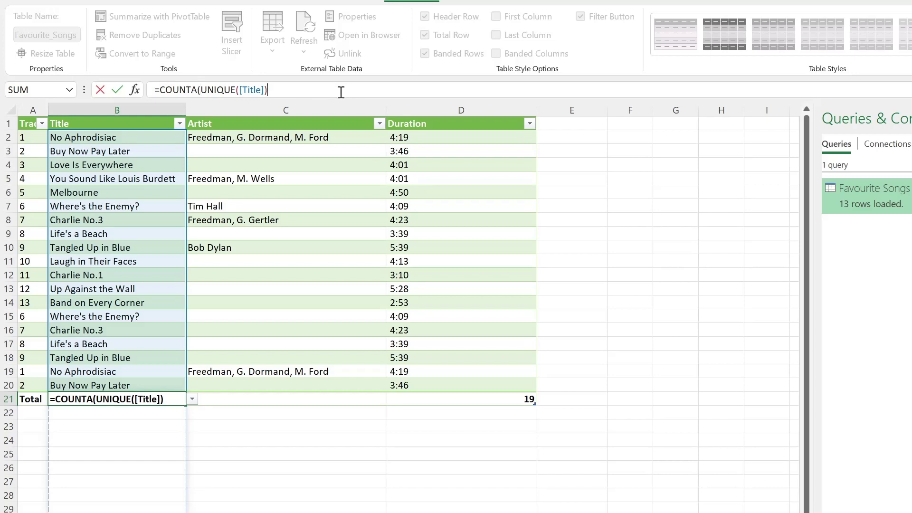
key("Return")
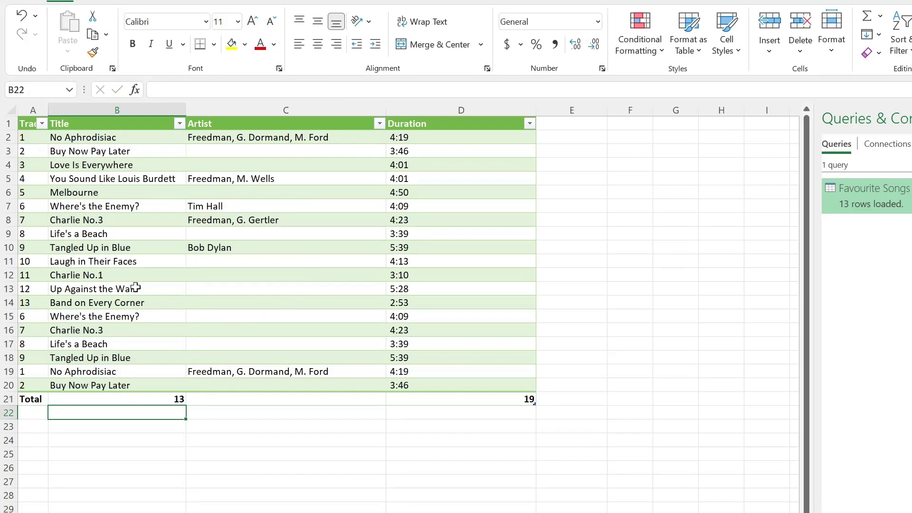
left_click(75, 302)
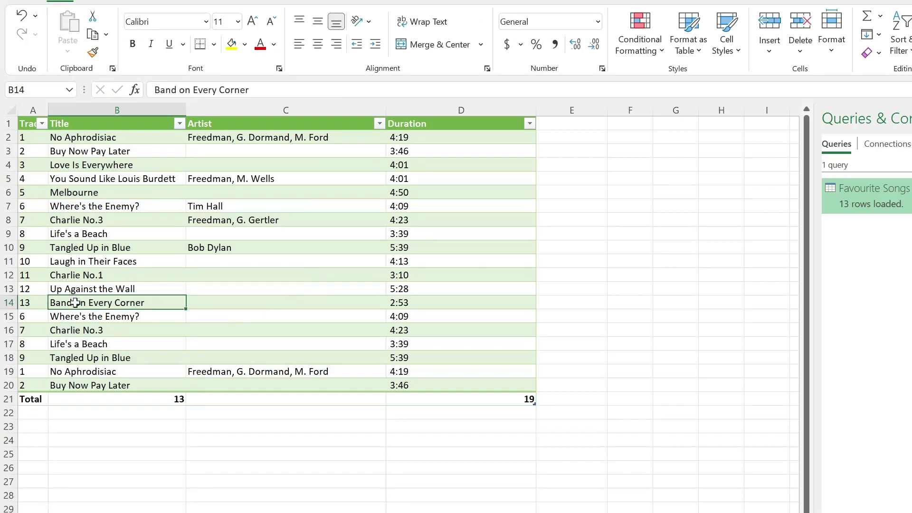
left_click(222, 399)
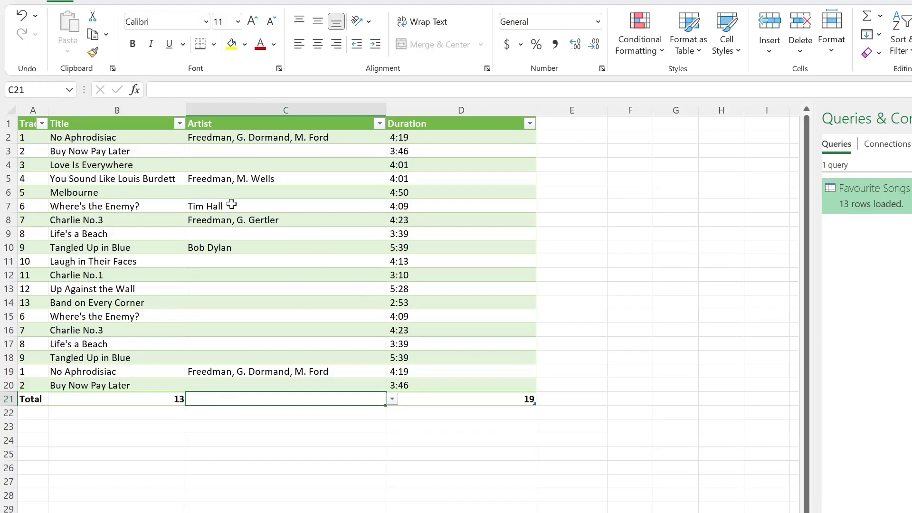